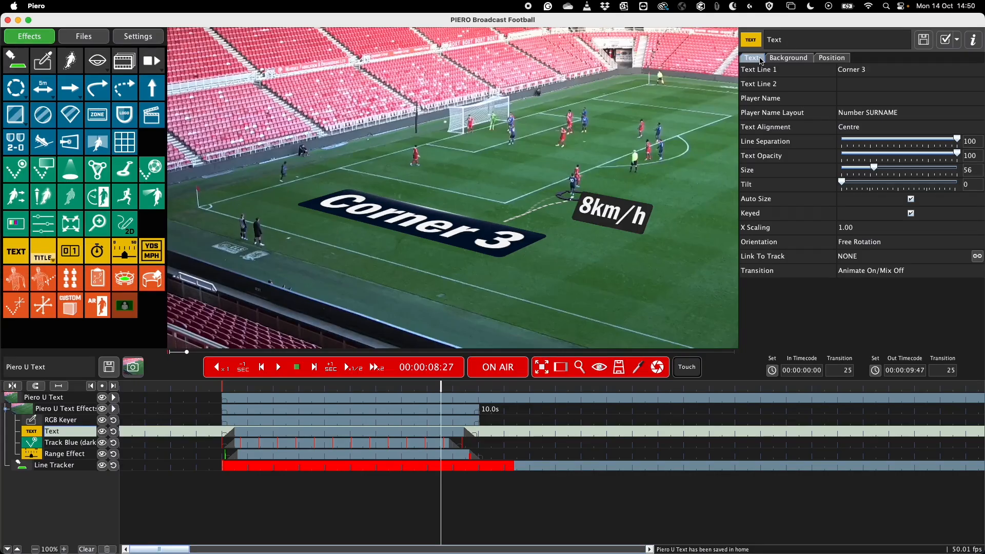
# Step: Try the 2D Text option on the "Corner 3" text, and switch it back off
pyautogui.click(786, 59)
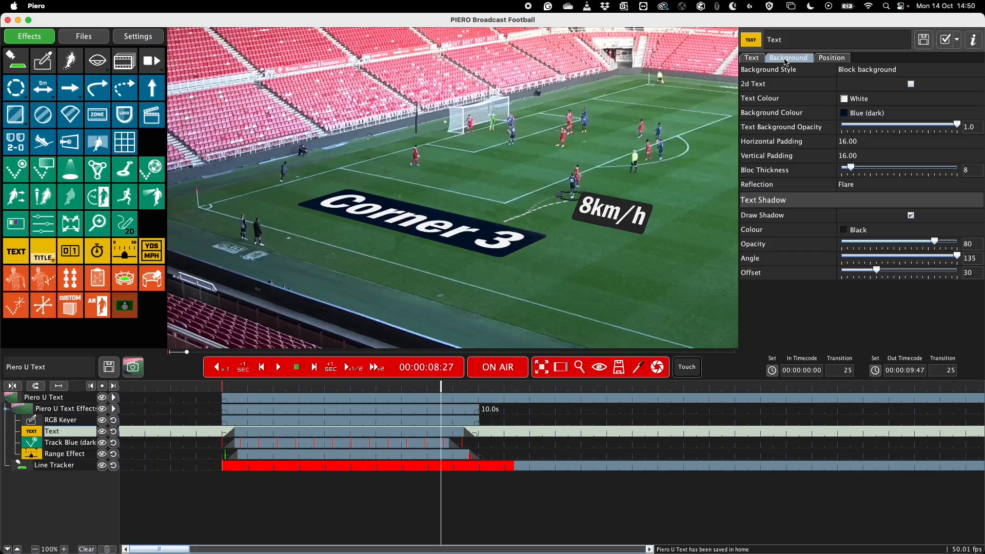
pyautogui.click(910, 84)
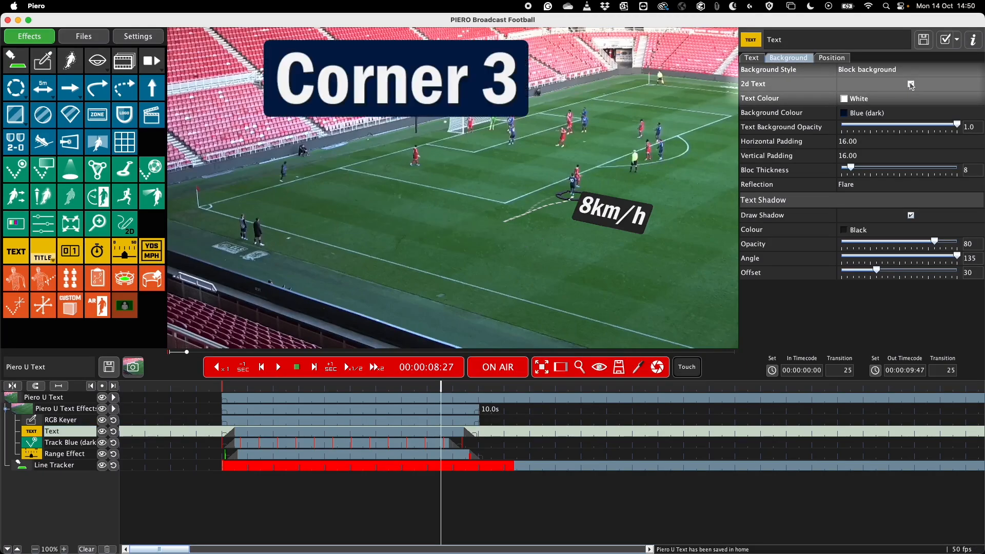
pyautogui.click(910, 84)
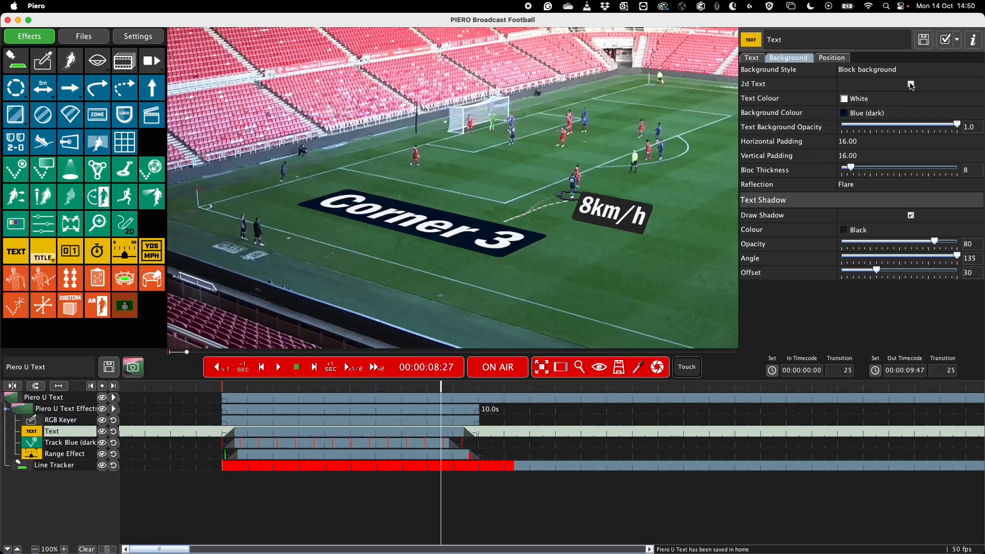
# Step: Add a title graphic, place it across the lower part of the footage and set its background to RossVideo_lowerthirdright
pyautogui.click(42, 256)
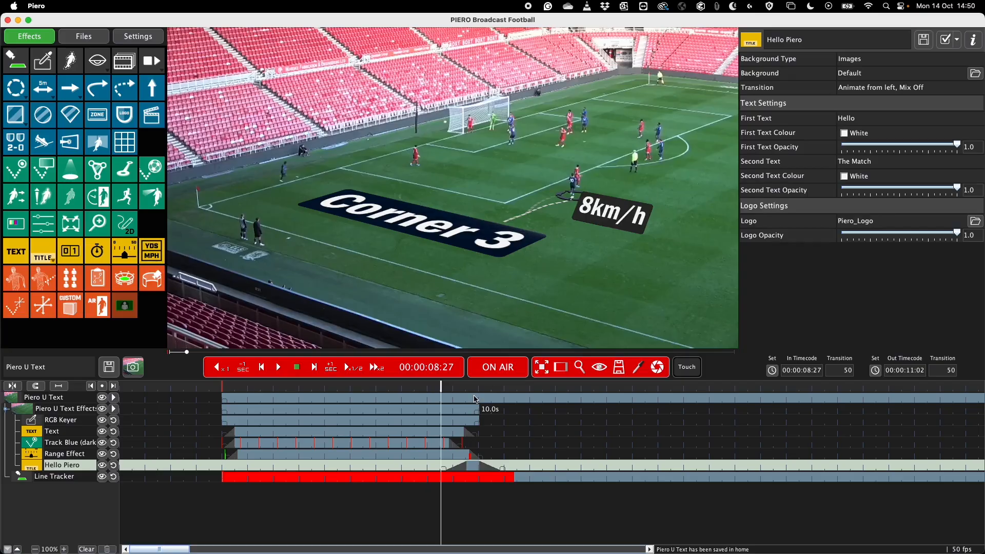
pyautogui.click(510, 370)
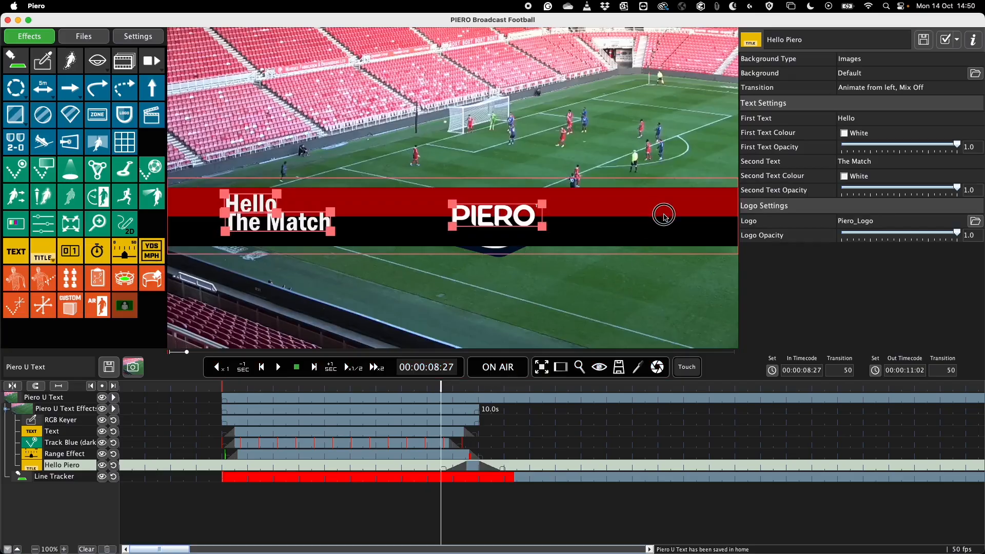
pyautogui.moveTo(664, 213); pyautogui.dragTo(653, 302)
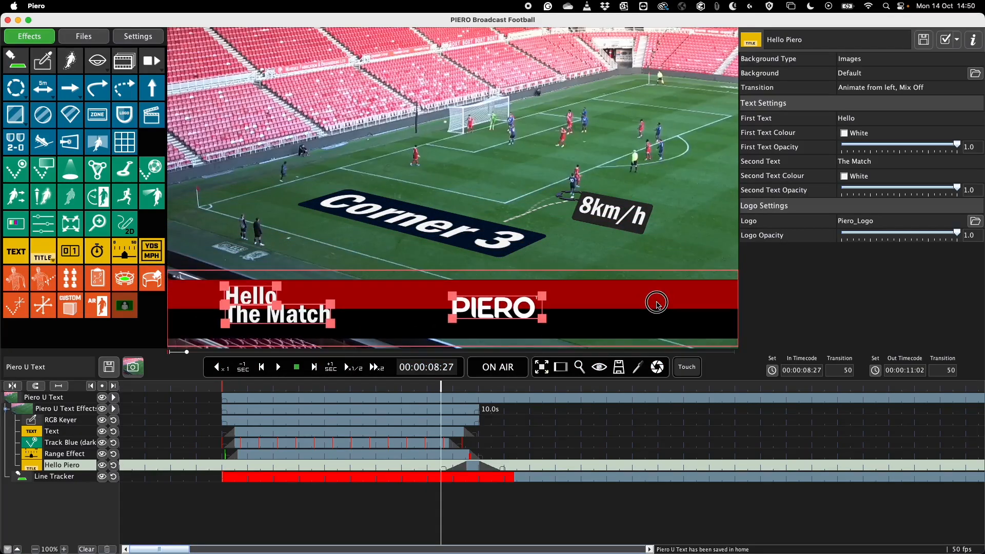
pyautogui.click(857, 75)
pyautogui.click(872, 118)
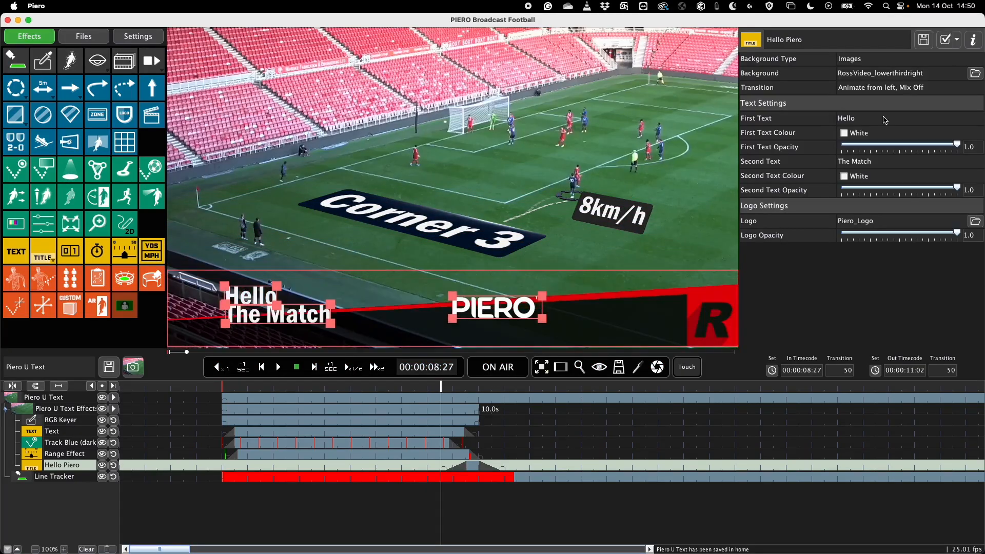
# Step: Set the title's logo to Piero Sport Shield, enlarge it slightly and move it towards the banner's right end
pyautogui.click(859, 224)
pyautogui.click(812, 380)
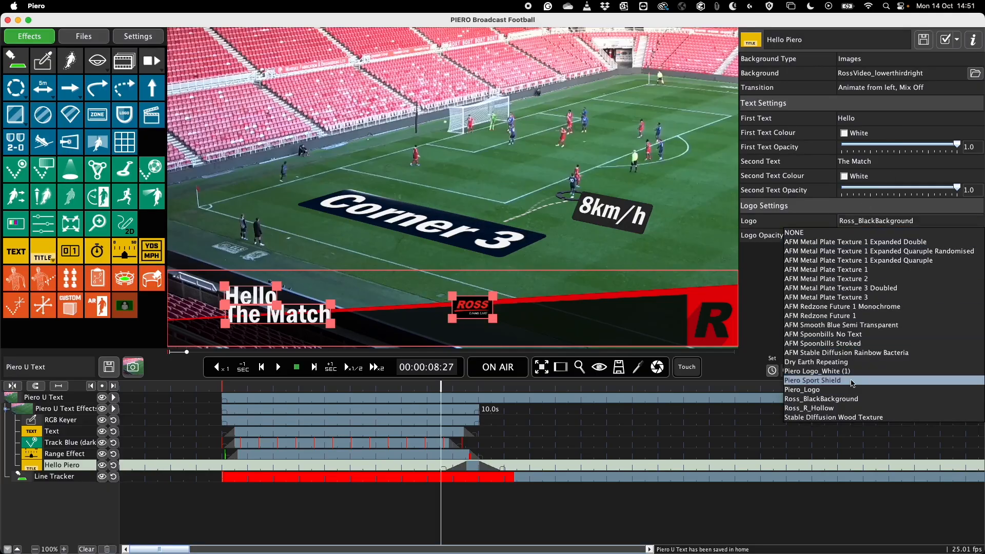
pyautogui.moveTo(475, 318); pyautogui.dragTo(493, 329)
pyautogui.moveTo(463, 309); pyautogui.dragTo(651, 317)
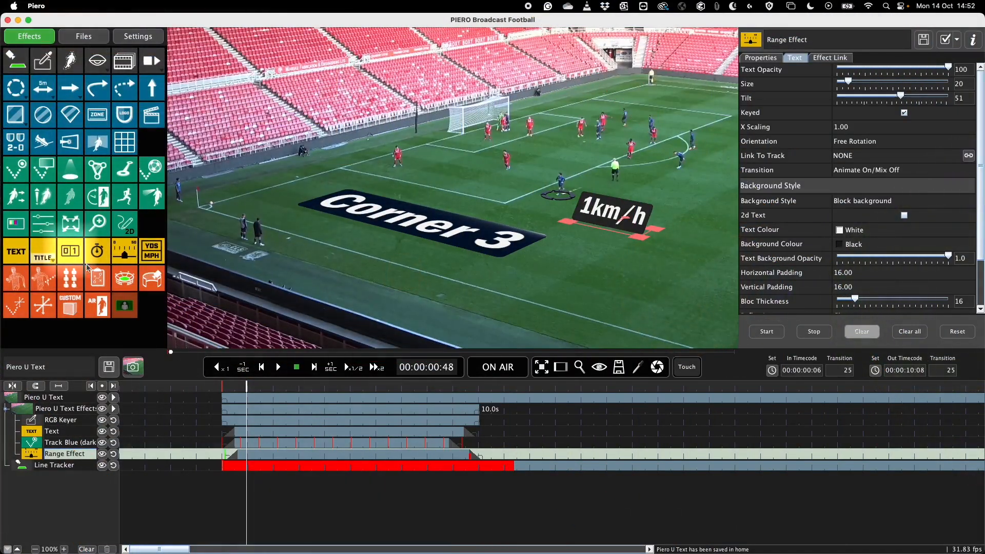
# Step: Add a counter effect, mark four red-shirted players during playback and while paused at 00:00:04:35, and preview it on air
pyautogui.click(76, 258)
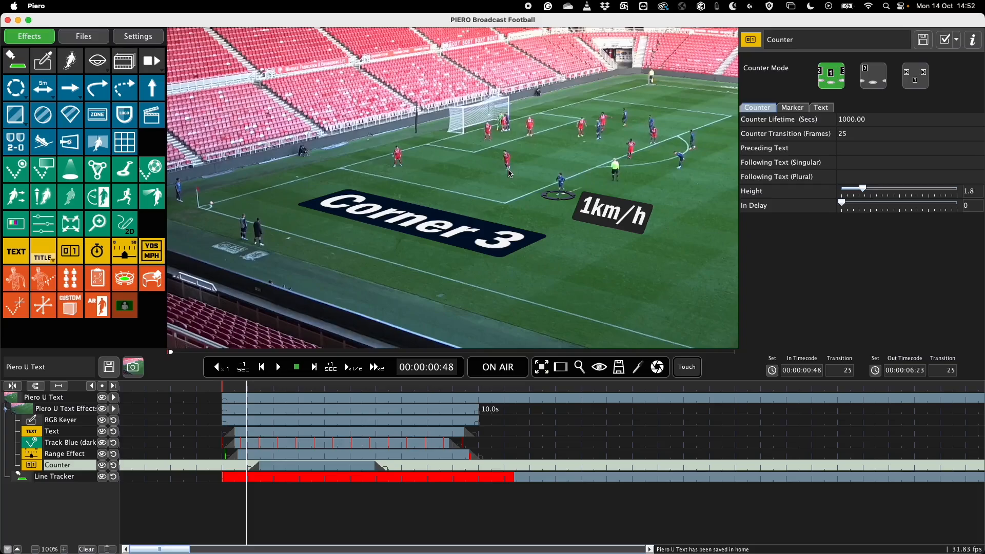
pyautogui.press('space')
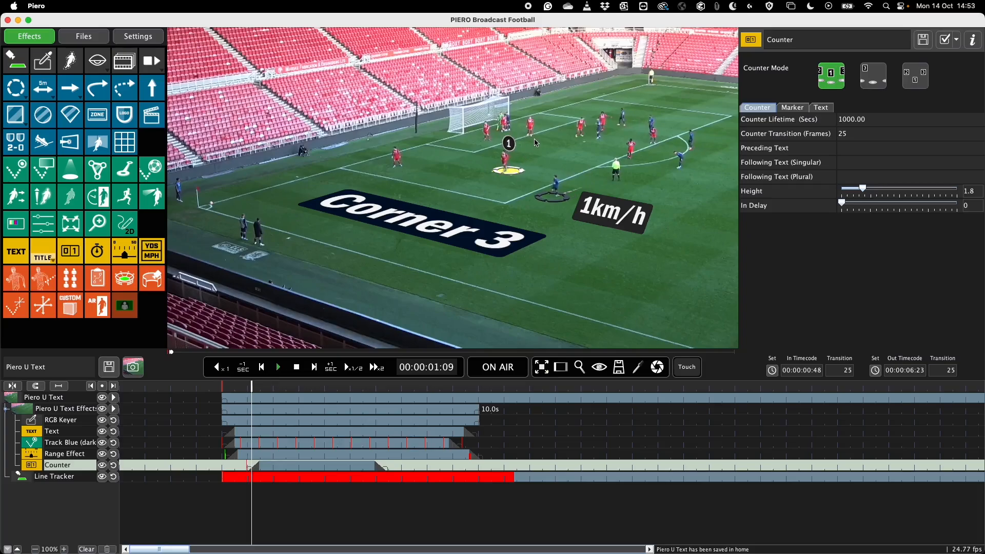
pyautogui.click(533, 136)
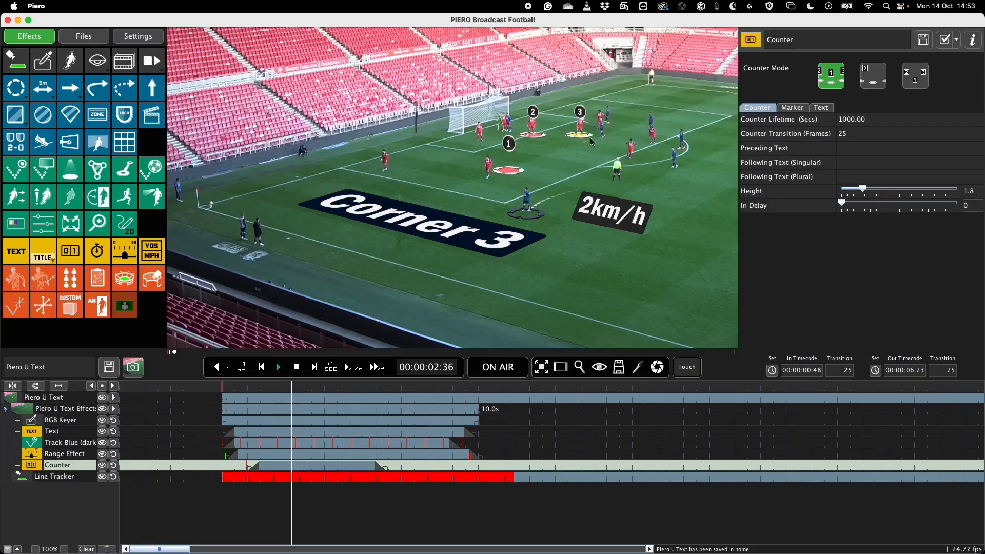
pyautogui.press('space')
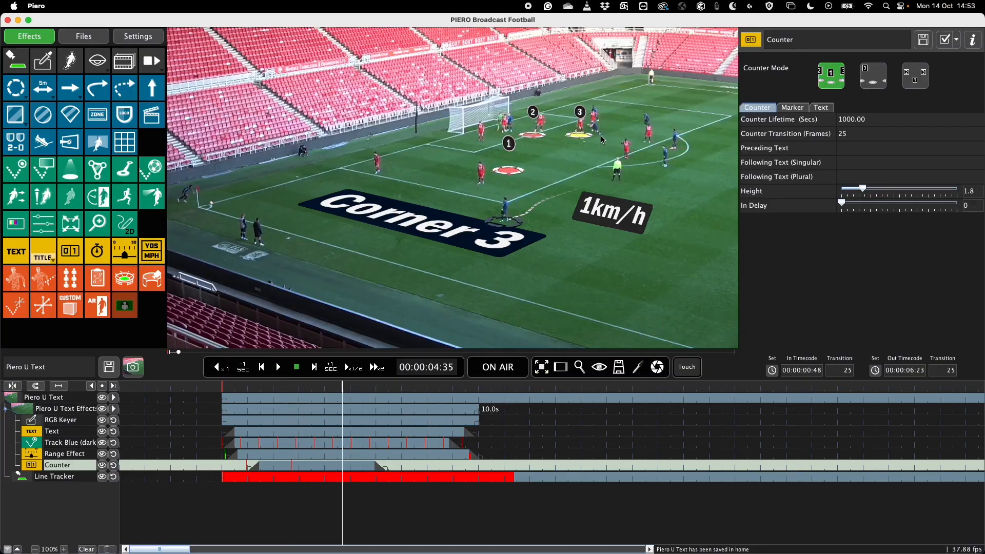
pyautogui.click(626, 160)
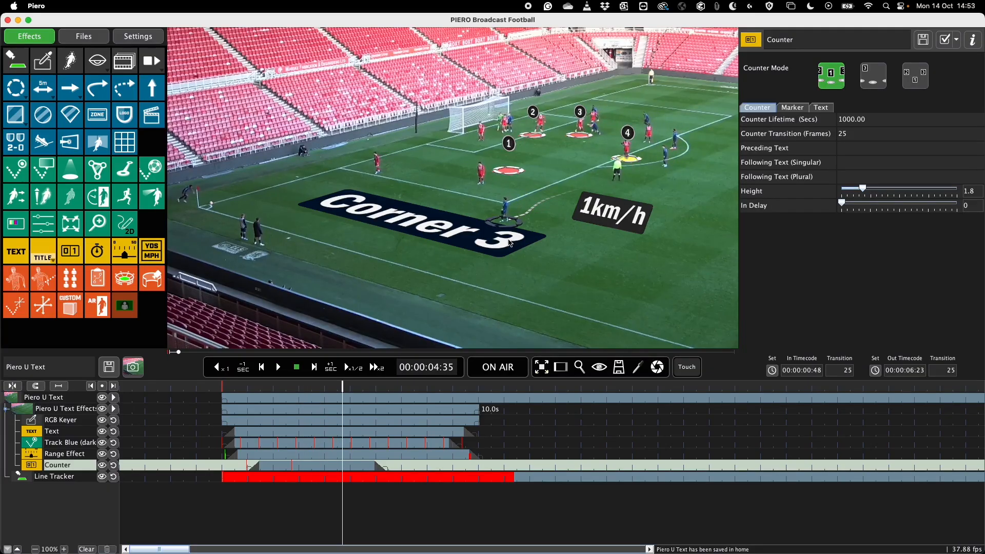
pyautogui.click(256, 392)
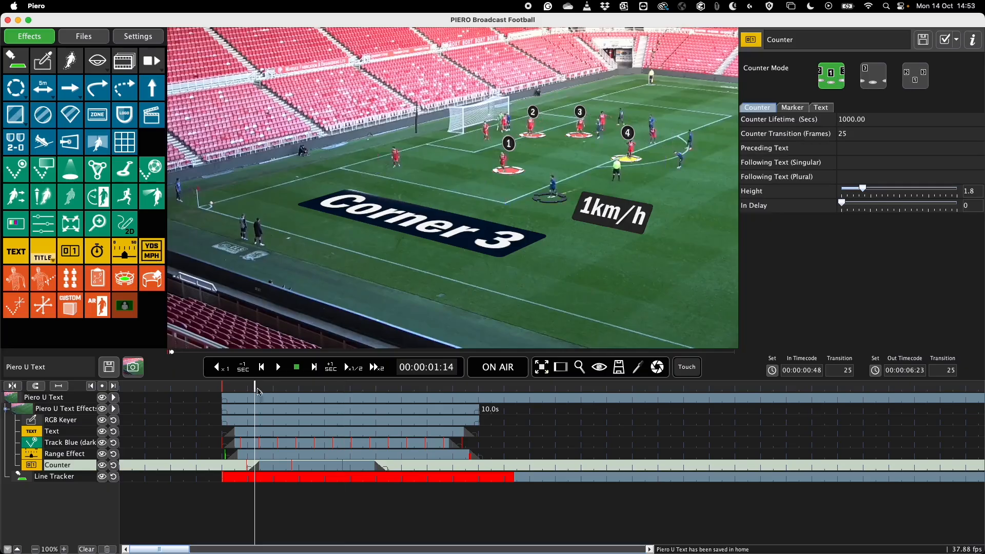
pyautogui.click(516, 367)
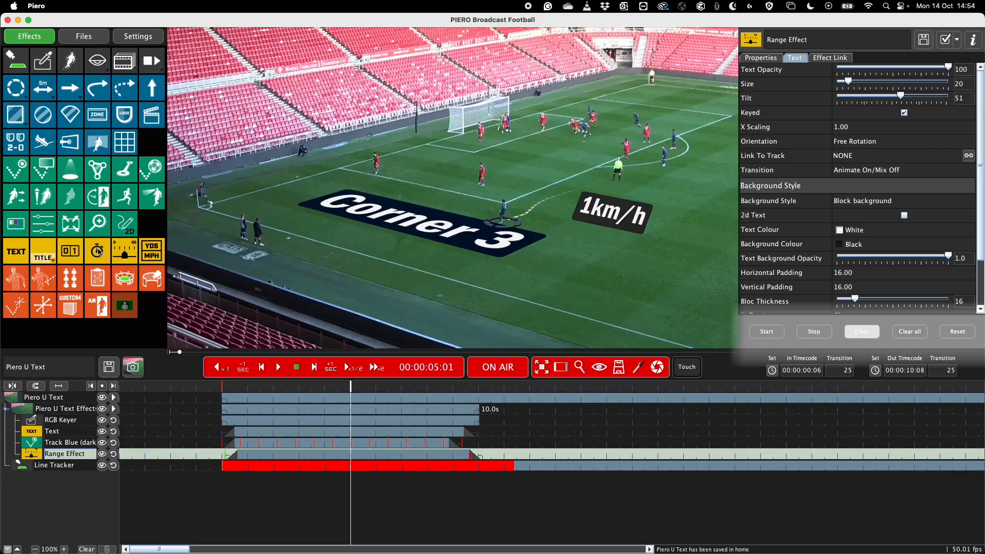
# Step: Add a timer text effect and extend its out timecode to 00:00:10:03
pyautogui.click(99, 252)
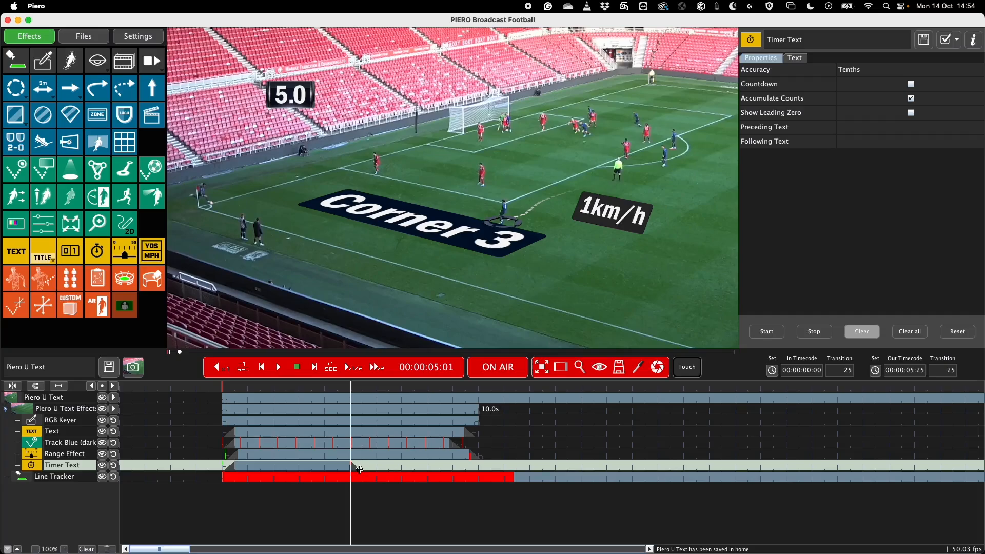
pyautogui.moveTo(361, 469); pyautogui.dragTo(468, 467)
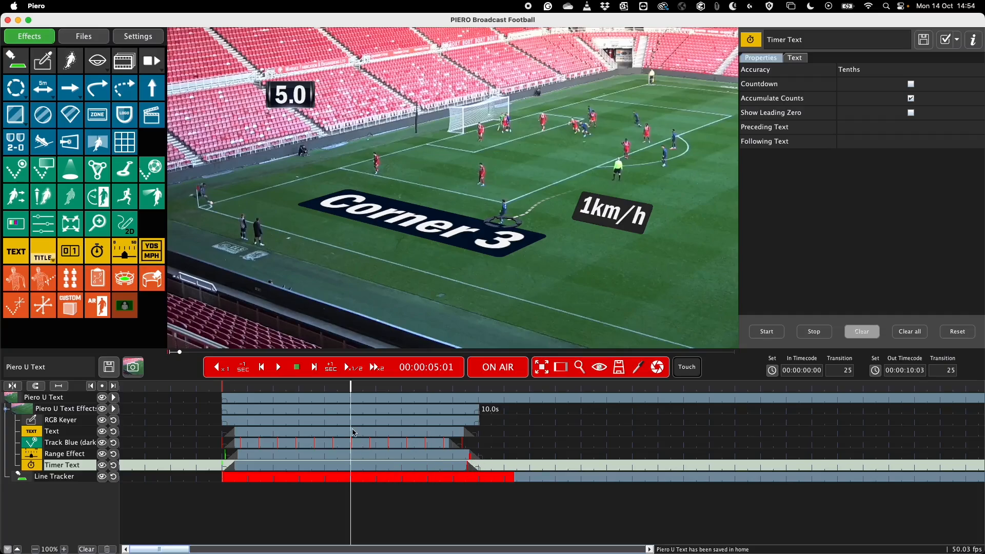
# Step: Set the timer to start counting at 00:00:01:18 and stop at 00:00:06:41, and play the clip to check it
pyautogui.moveTo(257, 388); pyautogui.dragTo(257, 388)
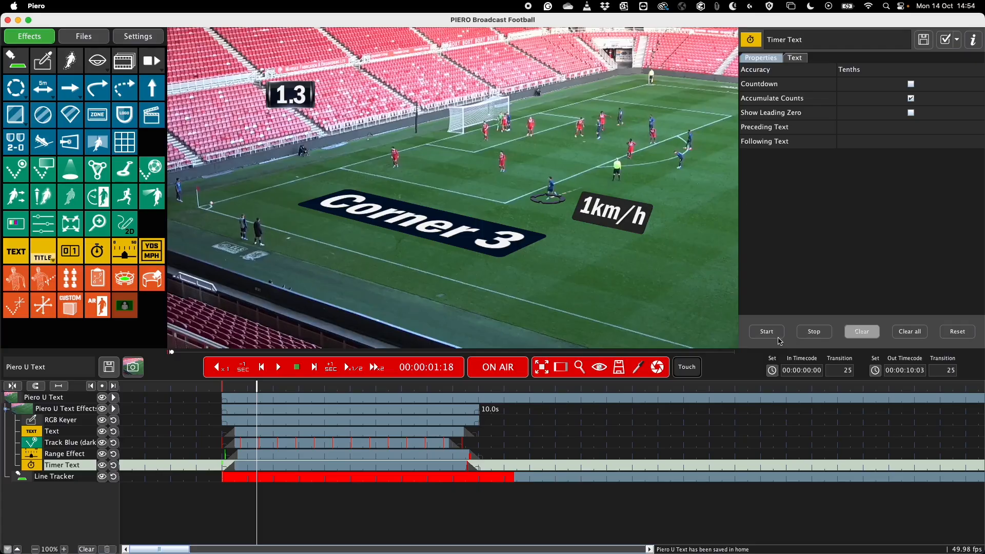
pyautogui.click(775, 334)
pyautogui.moveTo(361, 393); pyautogui.dragTo(396, 390)
pyautogui.click(824, 332)
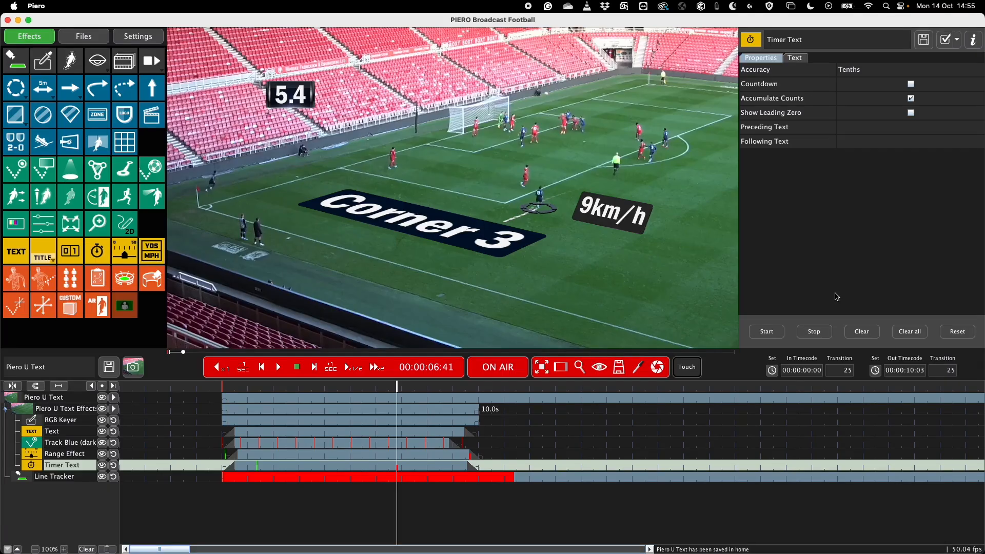
pyautogui.click(234, 389)
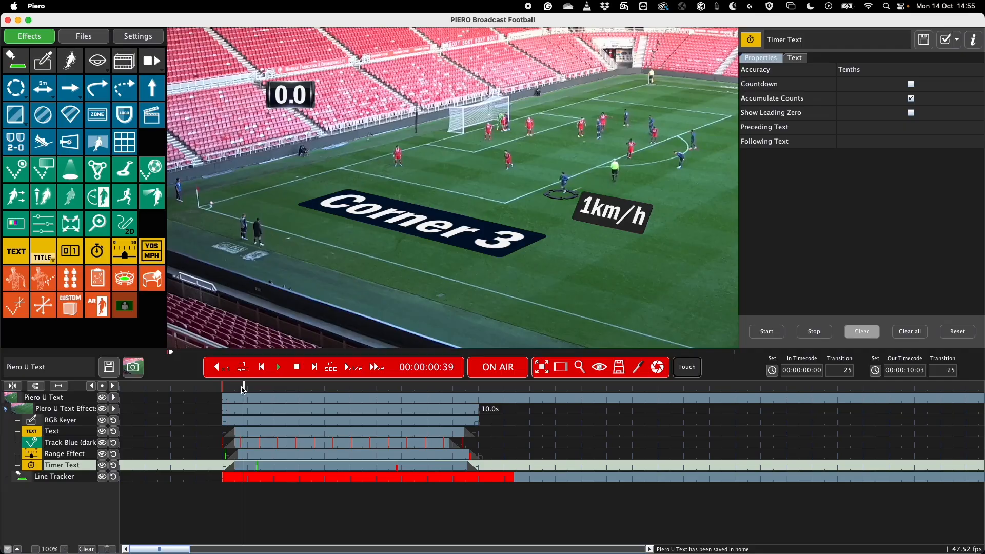
pyautogui.press('space')
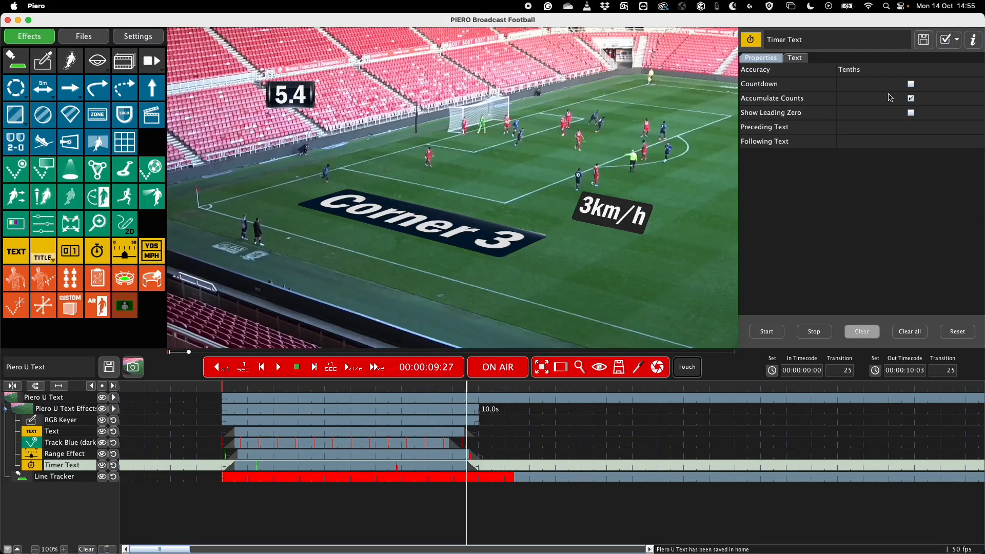
# Step: Turn on Countdown for the timer and replay the clip from the timer's start point
pyautogui.click(911, 84)
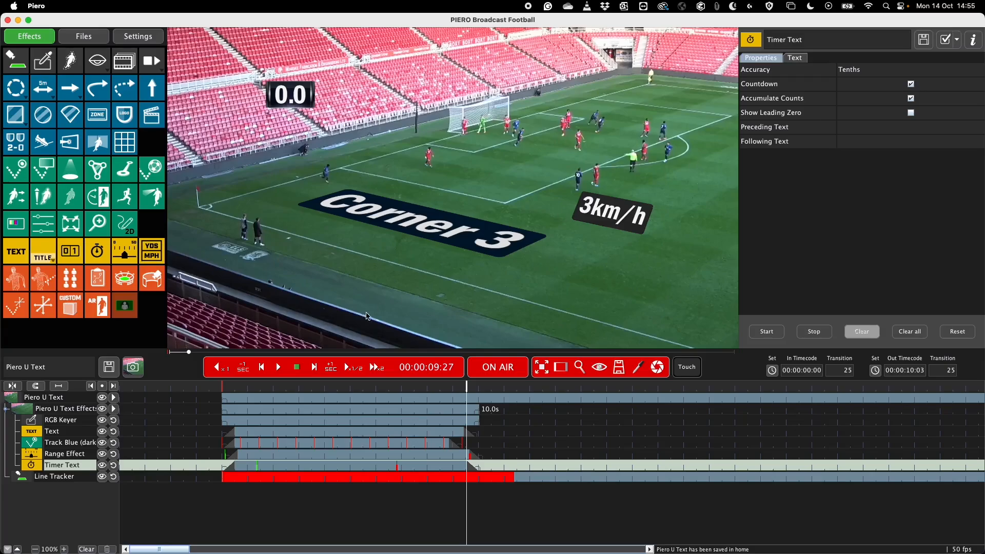
pyautogui.click(260, 391)
pyautogui.press('space')
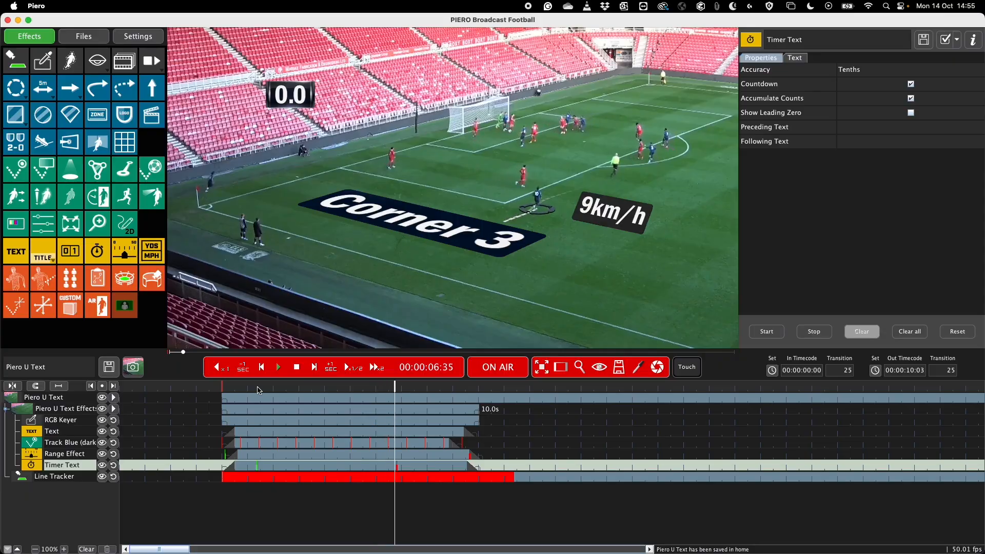
pyautogui.press('space')
# Step: Review the timer's text styling options, and add "Kick off " as its preceding text and "s" as its following text
pyautogui.click(798, 58)
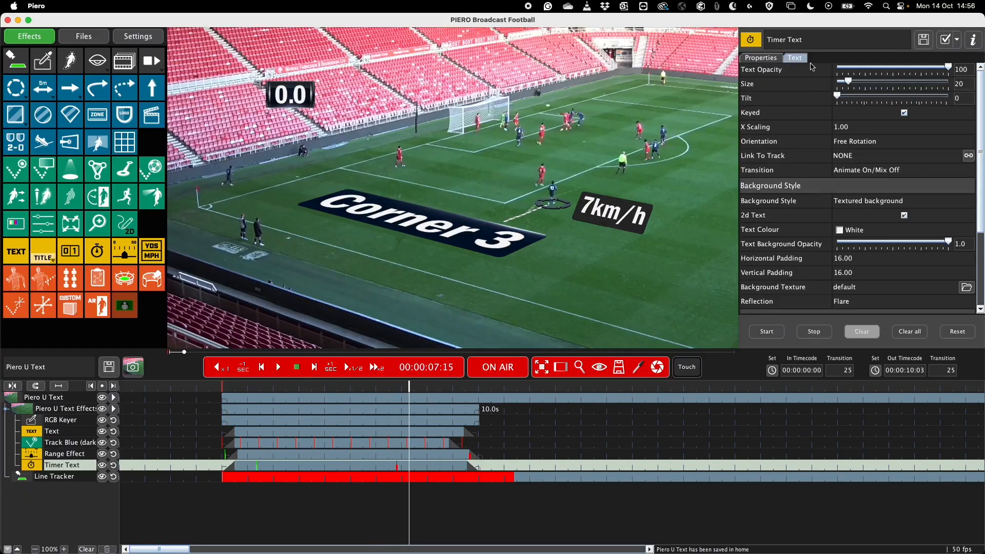
pyautogui.scroll(-5, 800, 118)
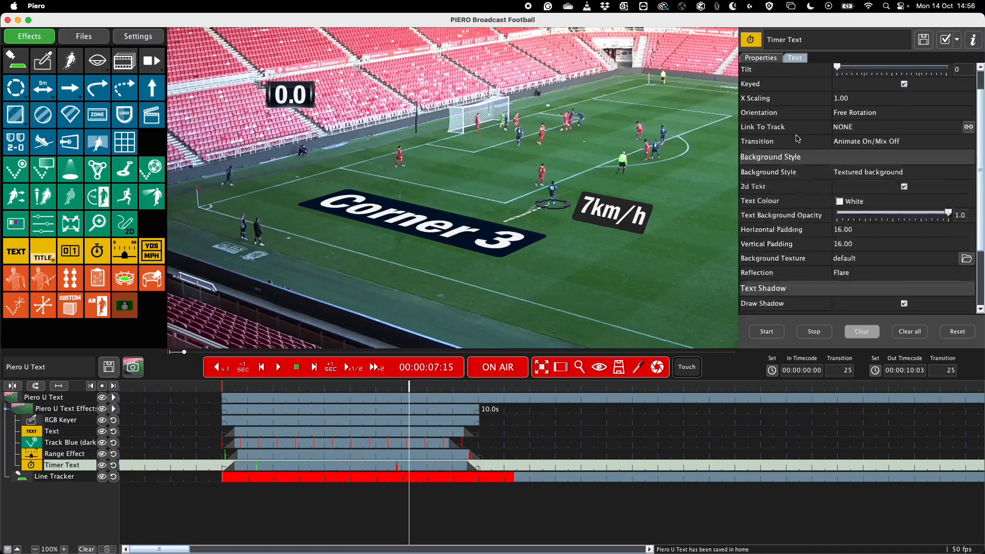
pyautogui.click(762, 59)
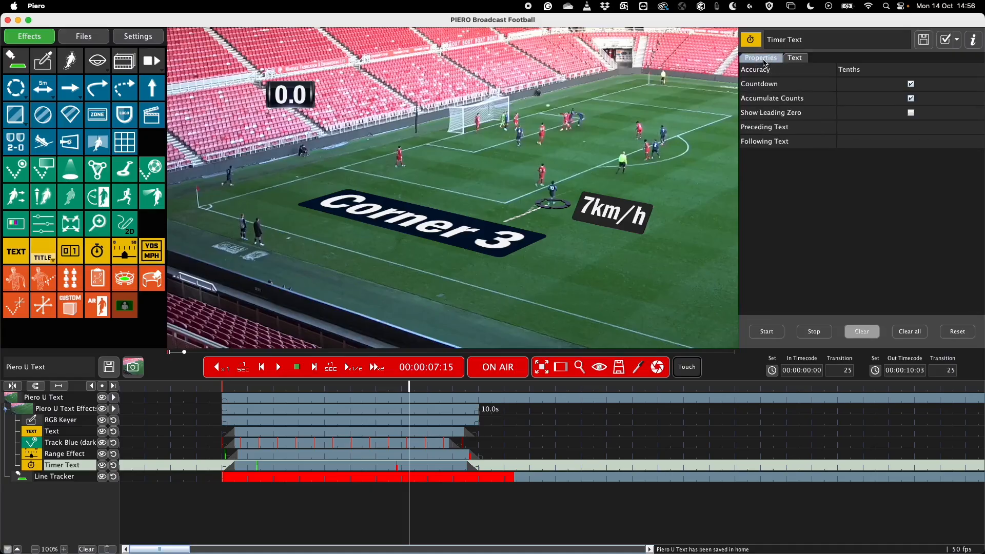
pyautogui.click(872, 127)
pyautogui.write('Kick off')
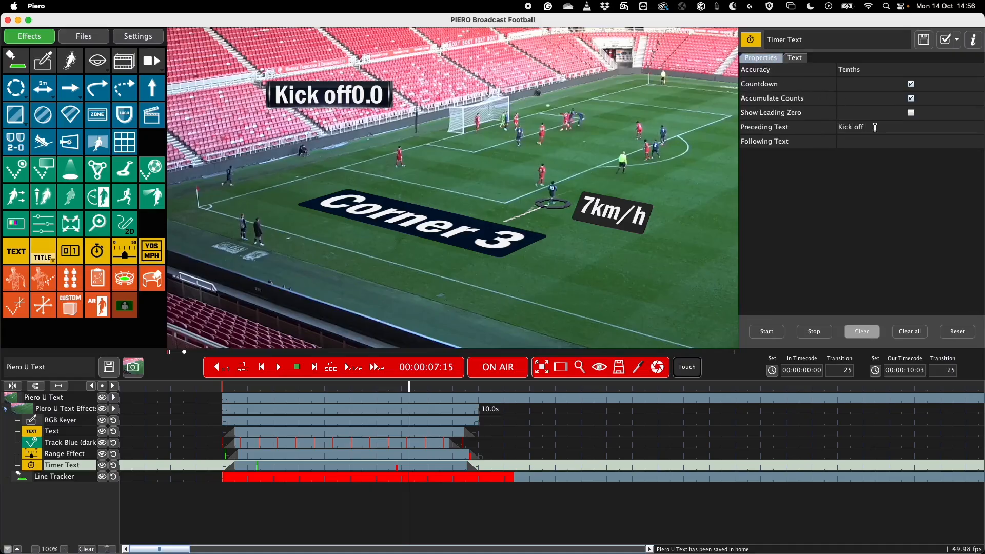
pyautogui.click(872, 140)
pyautogui.write('s')
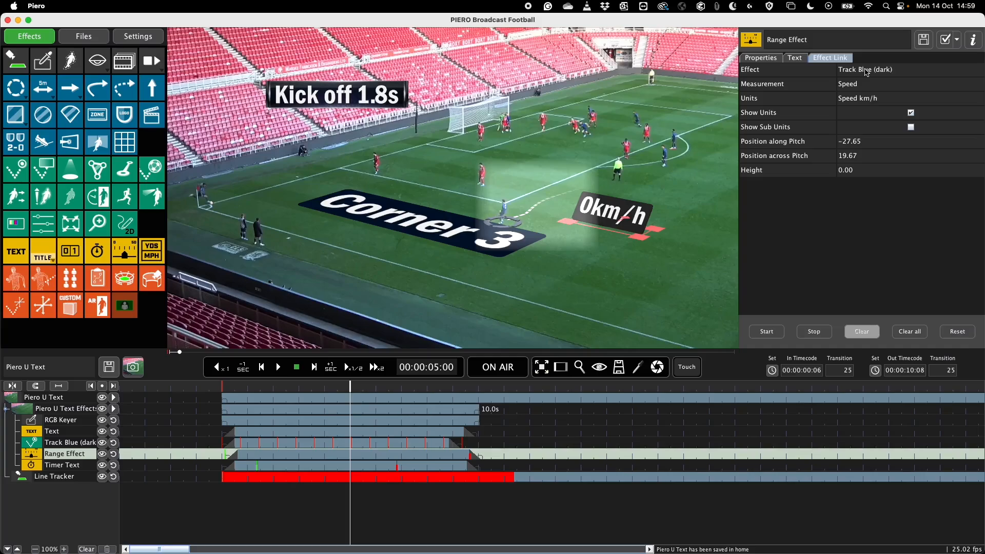
# Step: Set the range effect linked to Track Blue (dark) to measure distance
pyautogui.click(868, 84)
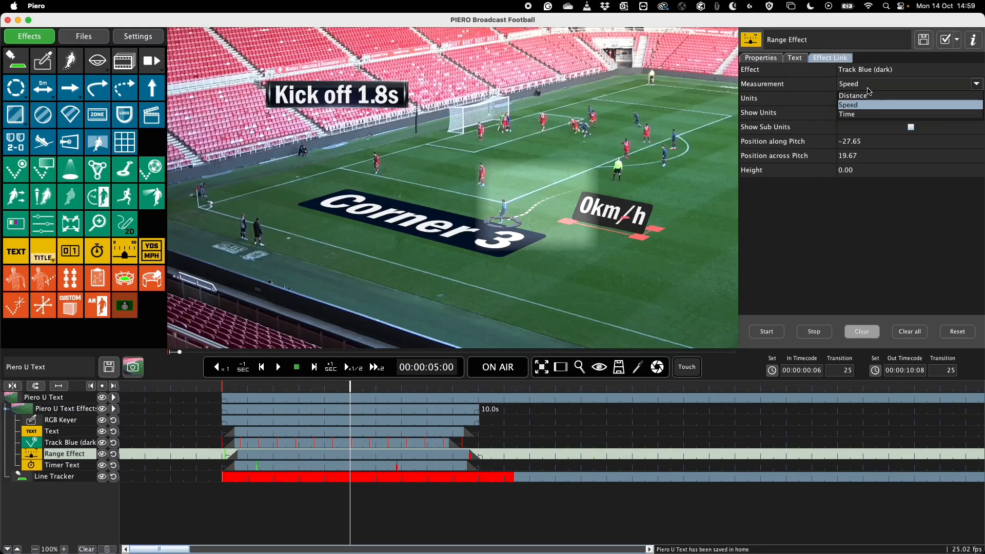
pyautogui.click(867, 88)
pyautogui.click(873, 87)
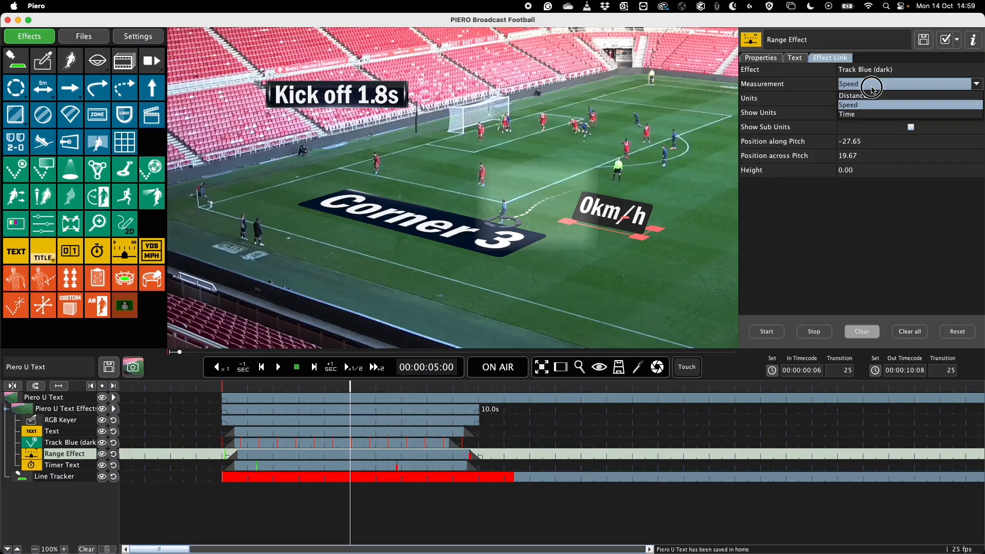
pyautogui.click(875, 96)
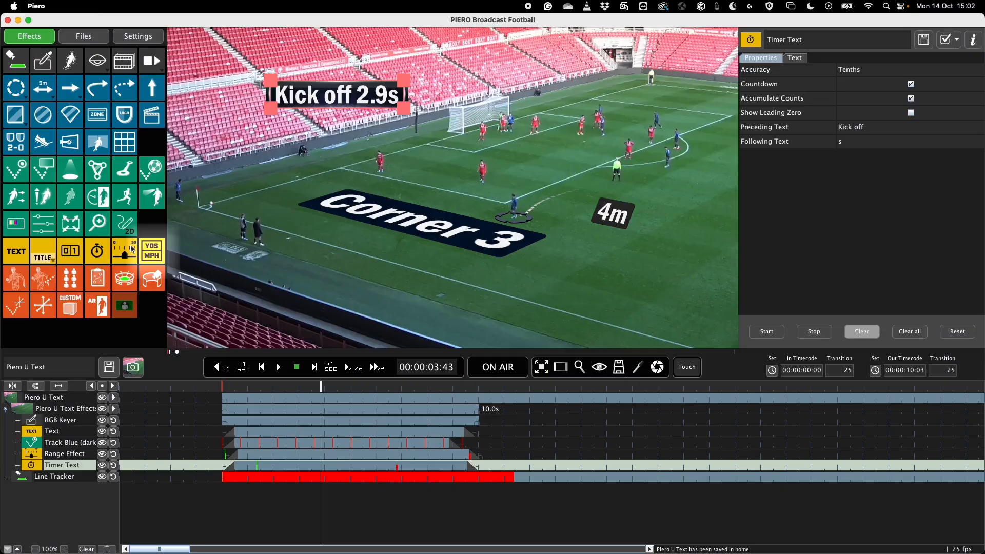
# Step: Add a measurement table with a new measurement linked to the Track Blue (dark) effect
pyautogui.click(147, 253)
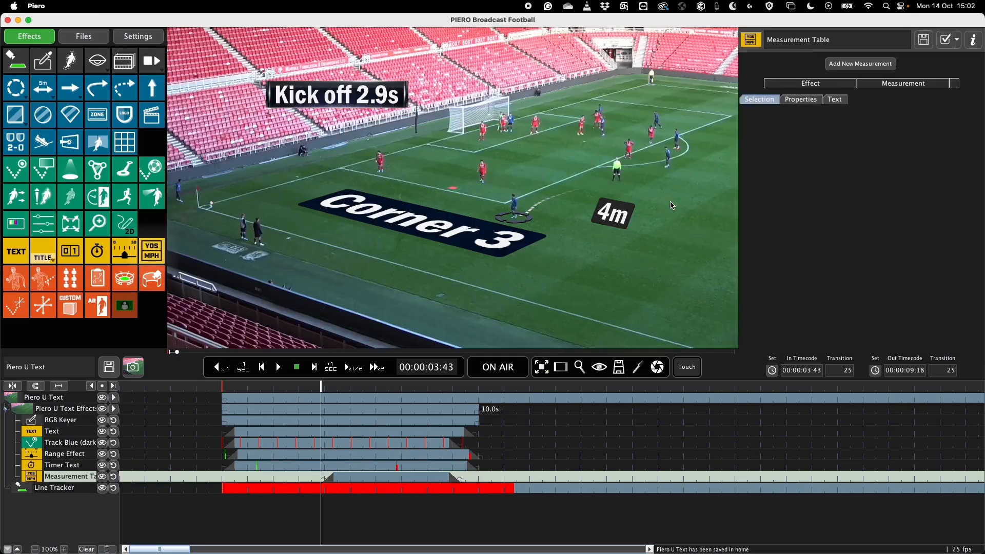
pyautogui.click(840, 65)
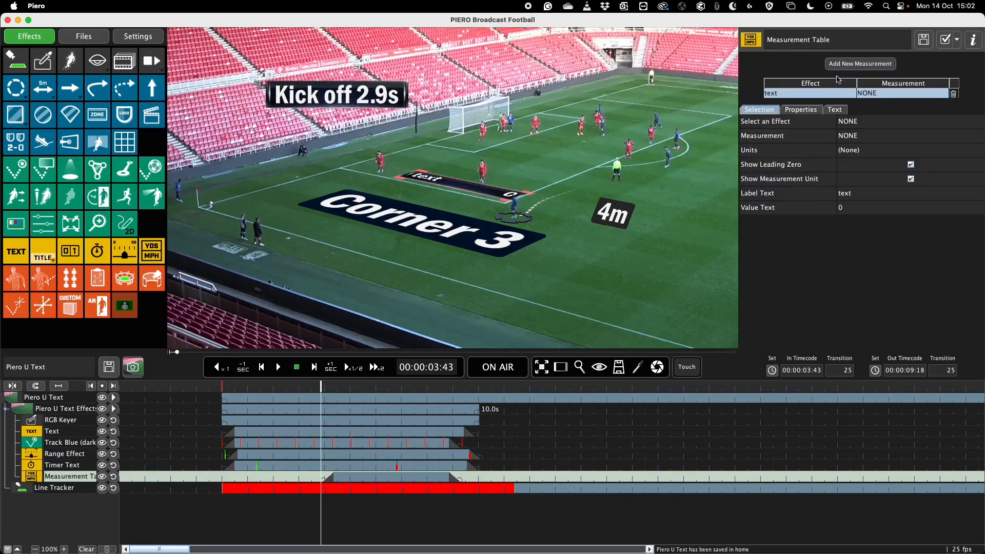
pyautogui.click(855, 121)
pyautogui.click(855, 138)
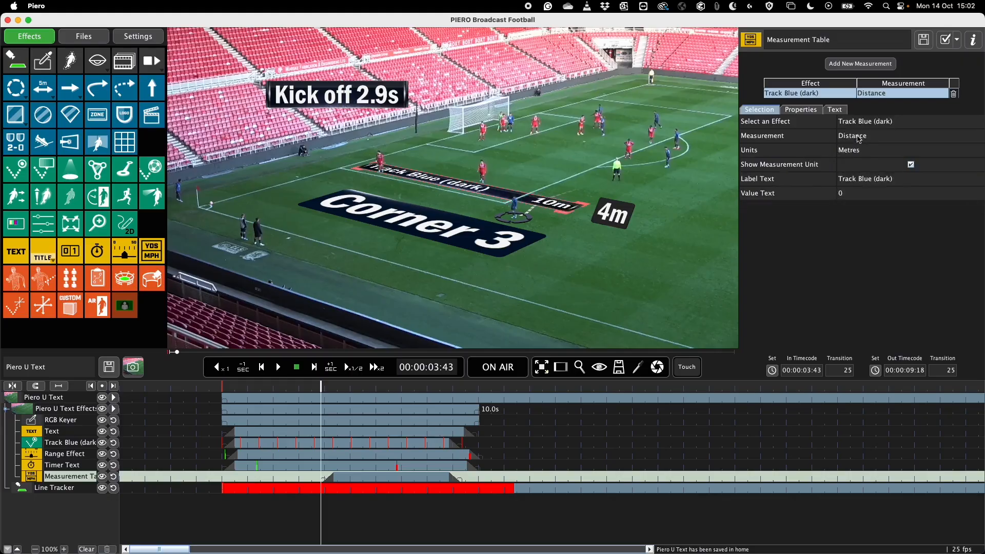
# Step: Set the table's first measurement to Speed and label it with the player's first name followed by "Speed"
pyautogui.click(861, 135)
pyautogui.click(862, 157)
pyautogui.doubleClick(864, 179)
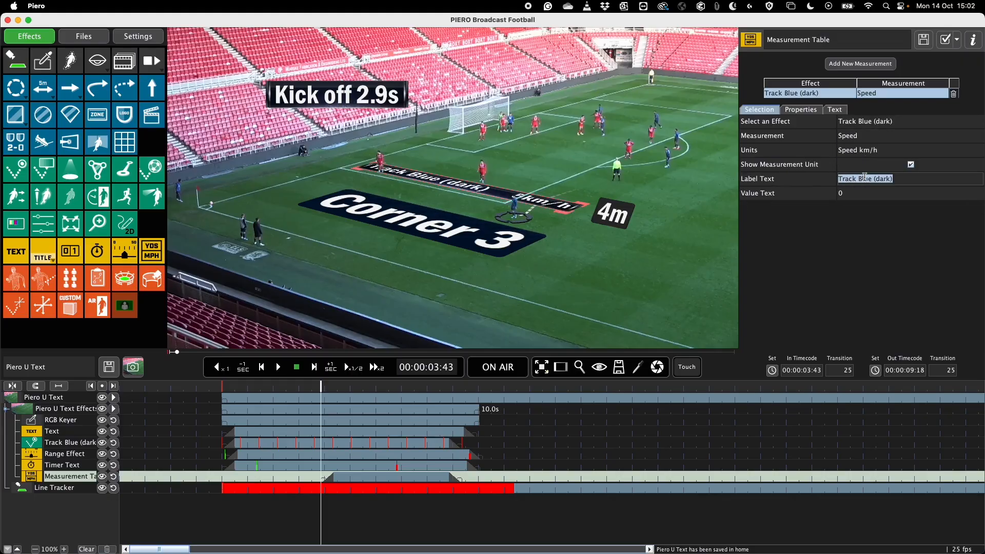
pyautogui.write('Harry Speed')
# Step: Add a second Distance measurement linked to Track Blue (dark), labelled with the player's first name followed by "Distance"
pyautogui.click(860, 64)
pyautogui.click(856, 131)
pyautogui.click(856, 148)
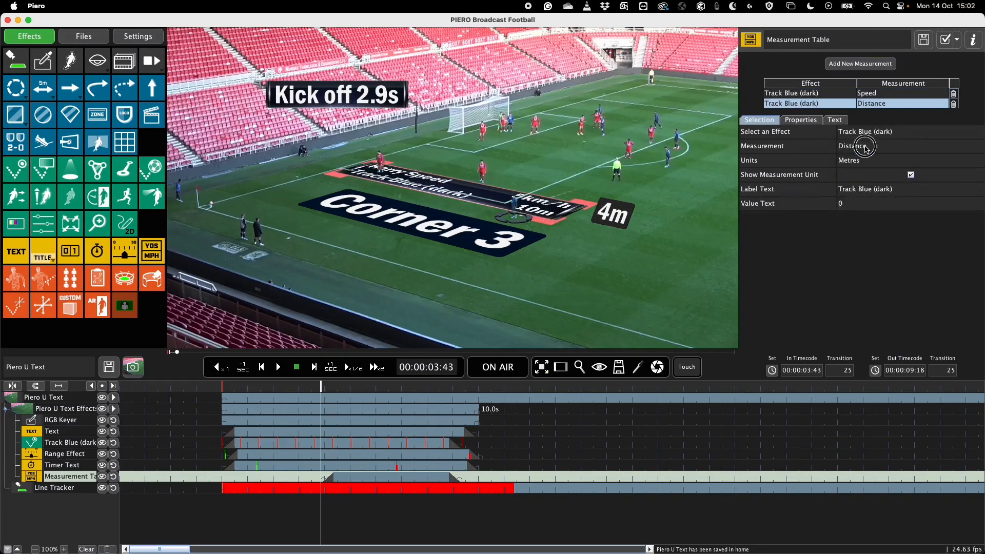
pyautogui.click(866, 145)
pyautogui.click(866, 162)
pyautogui.doubleClick(858, 188)
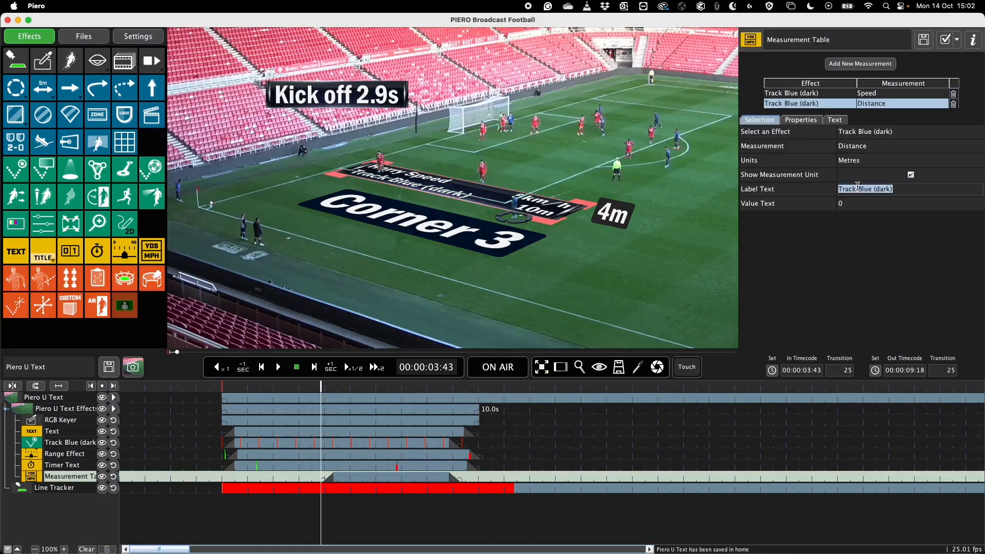
pyautogui.write('Harry Distance')
# Step: Add a third, unlinked table row with the label text "World Record" and the value text "20 m"
pyautogui.click(860, 63)
pyautogui.doubleClick(858, 215)
pyautogui.write('World')
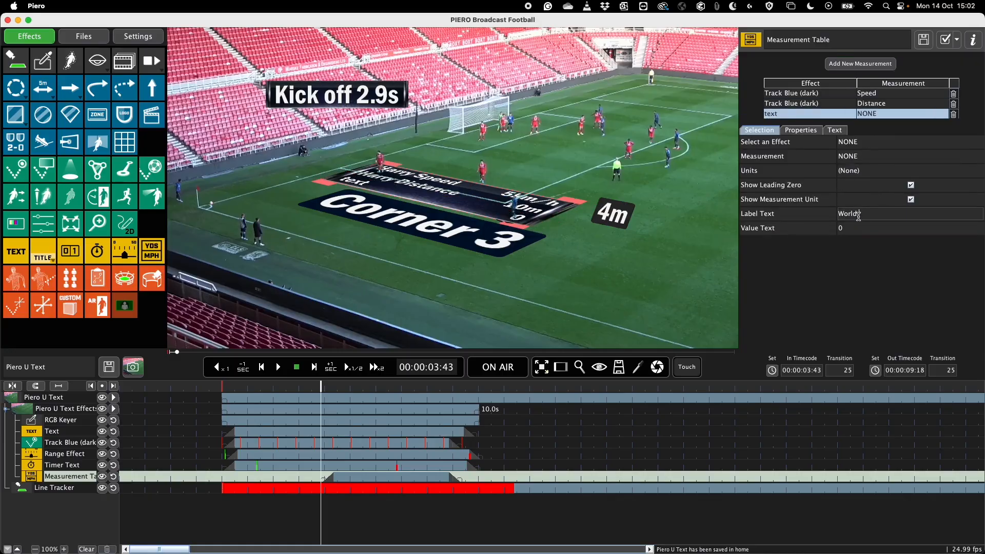
pyautogui.write(' Record')
pyautogui.doubleClick(859, 227)
pyautogui.write('20 m')
pyautogui.press('Return')
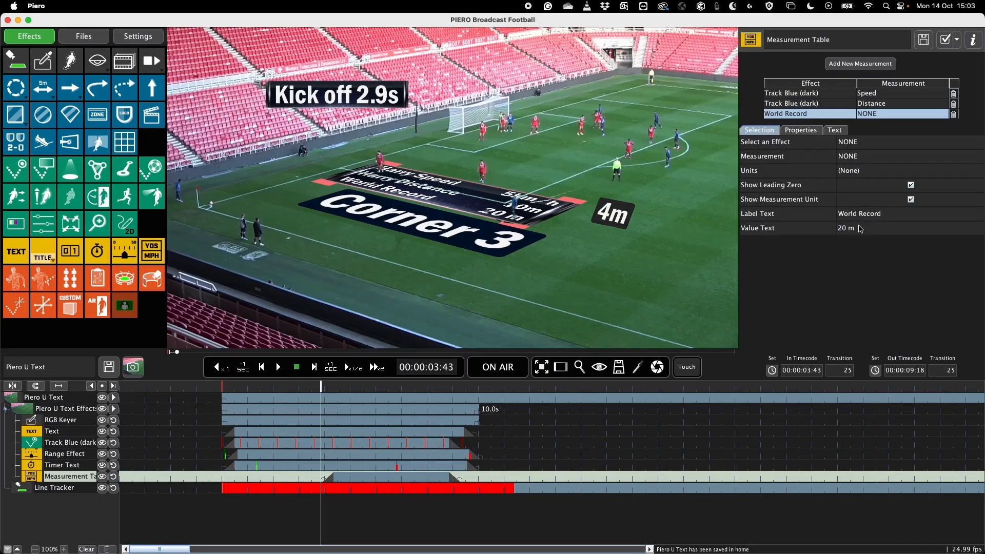
# Step: Switch the measurement table to 2D mode and play the clip with the table's in timecode moved back to 00:00:00:07
pyautogui.click(807, 131)
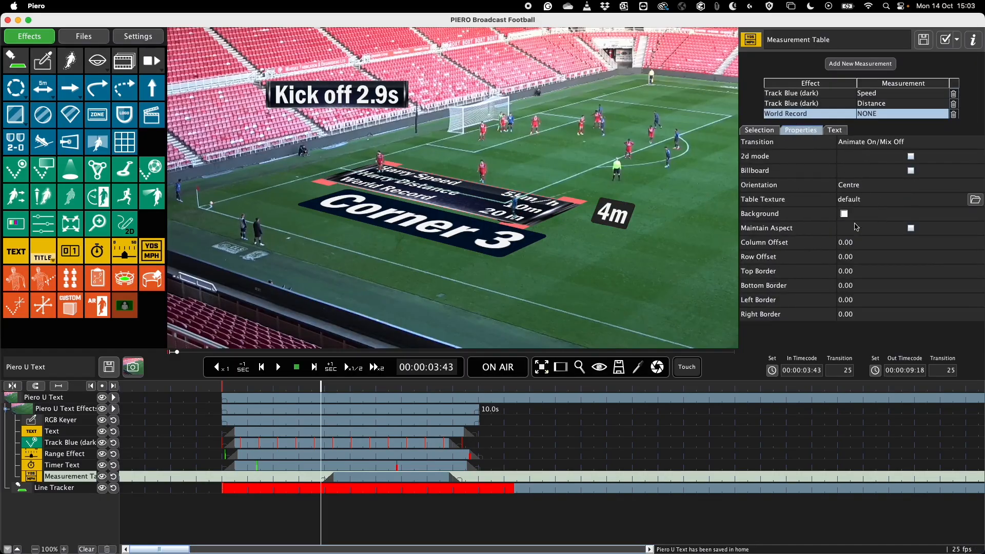
pyautogui.click(911, 157)
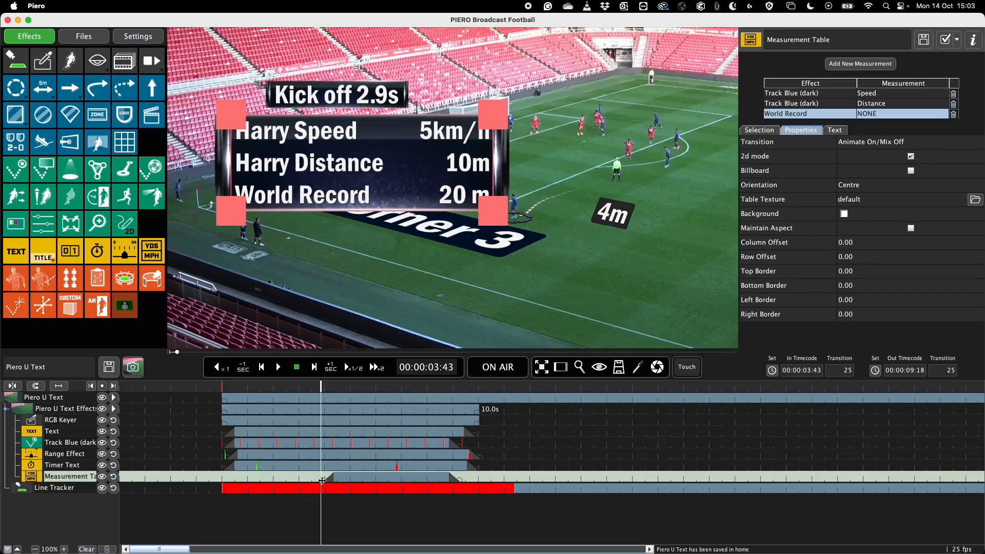
pyautogui.moveTo(322, 481); pyautogui.dragTo(225, 480)
pyautogui.press('space')
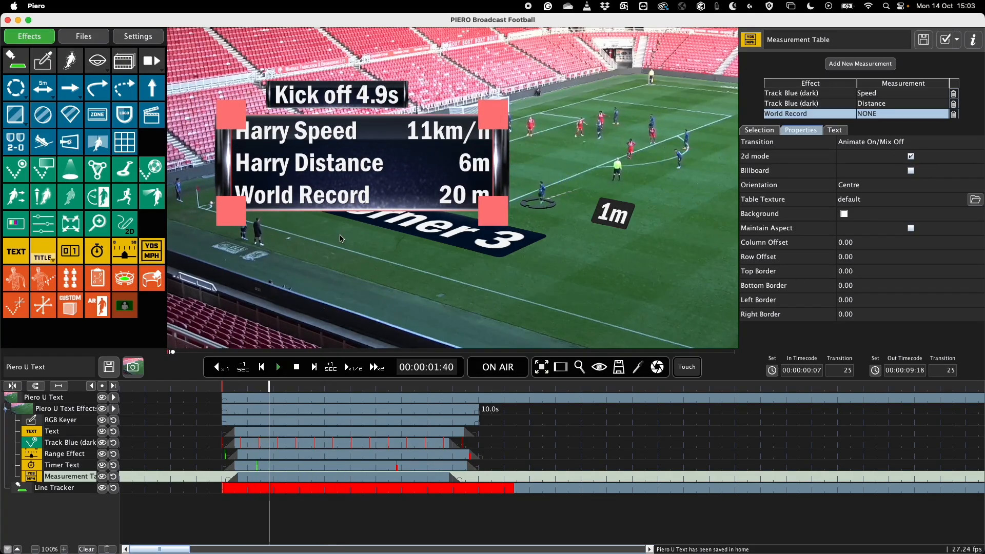